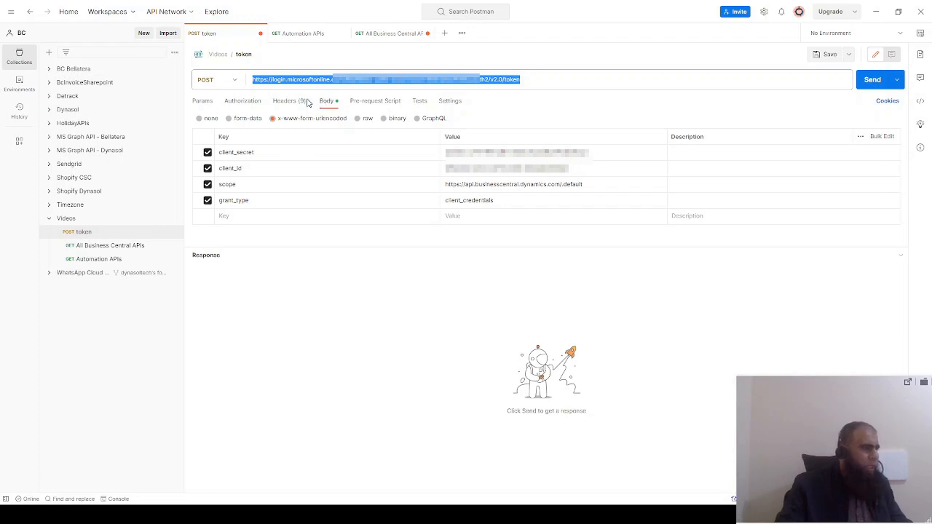
# Examine the token request's client_secret, client_id, scope and grant_type body parameters and its headers
pyautogui.click(330, 152)
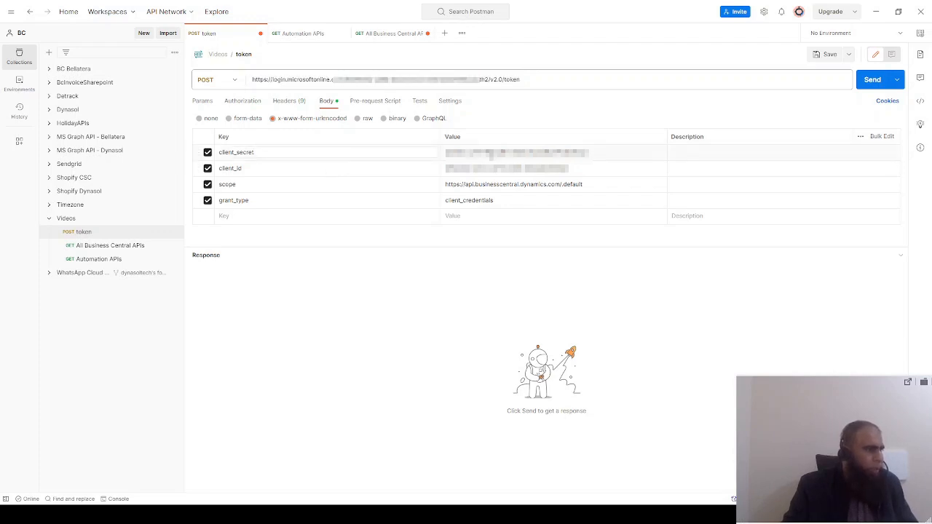
pyautogui.doubleClick(493, 152)
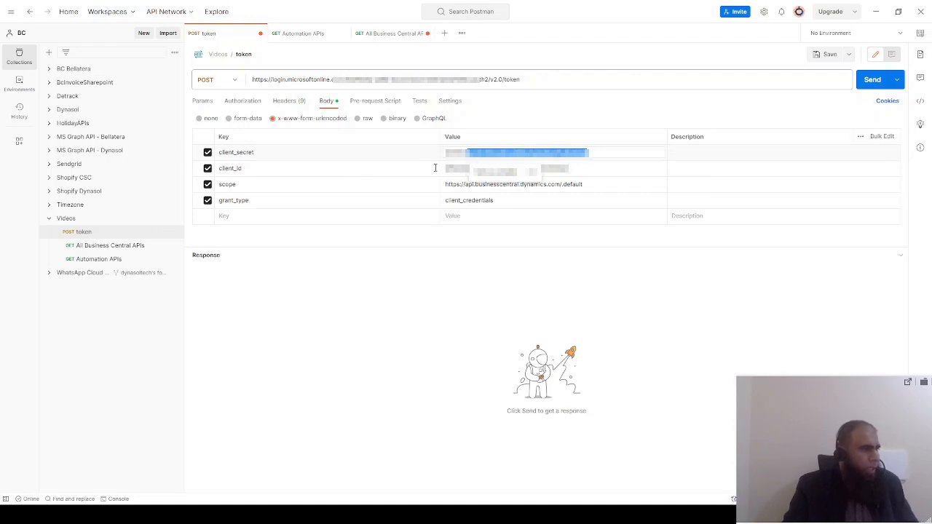
pyautogui.doubleClick(457, 168)
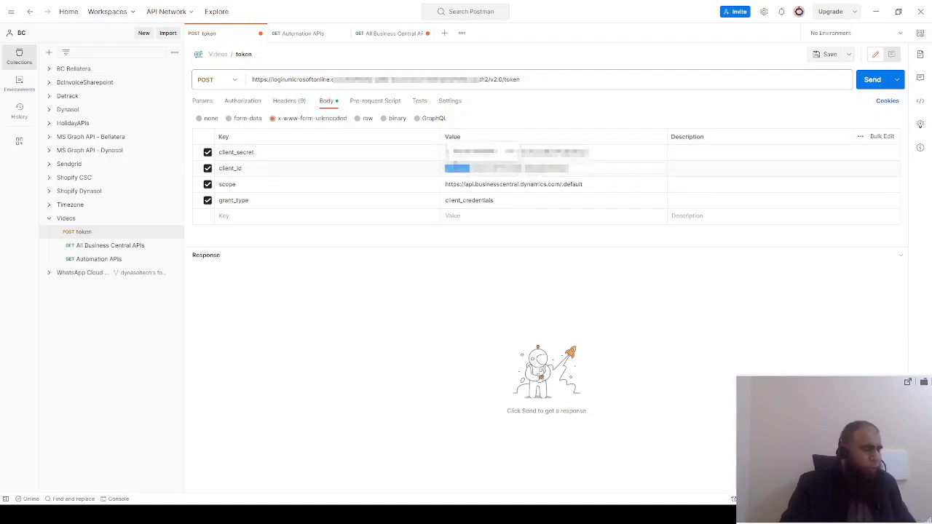
pyautogui.click(449, 185)
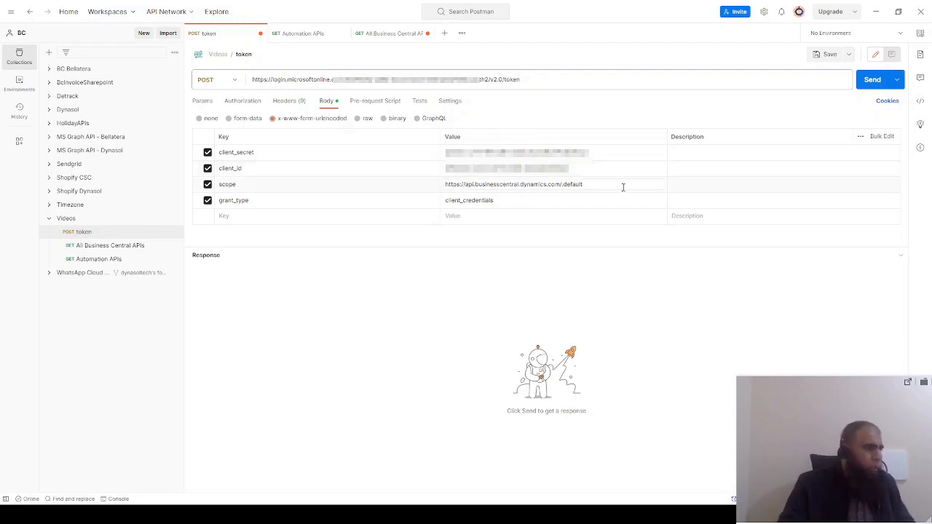
pyautogui.moveTo(581, 188); pyautogui.dragTo(447, 195)
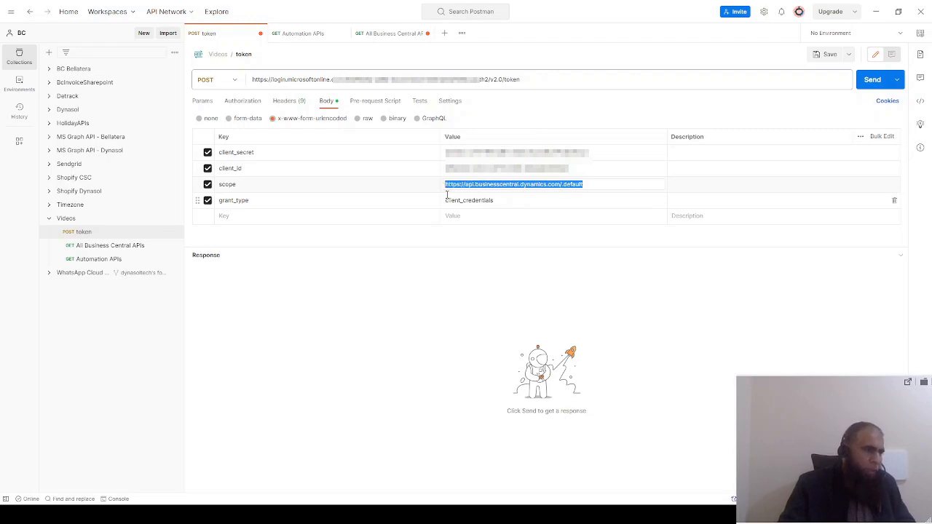
pyautogui.click(565, 189)
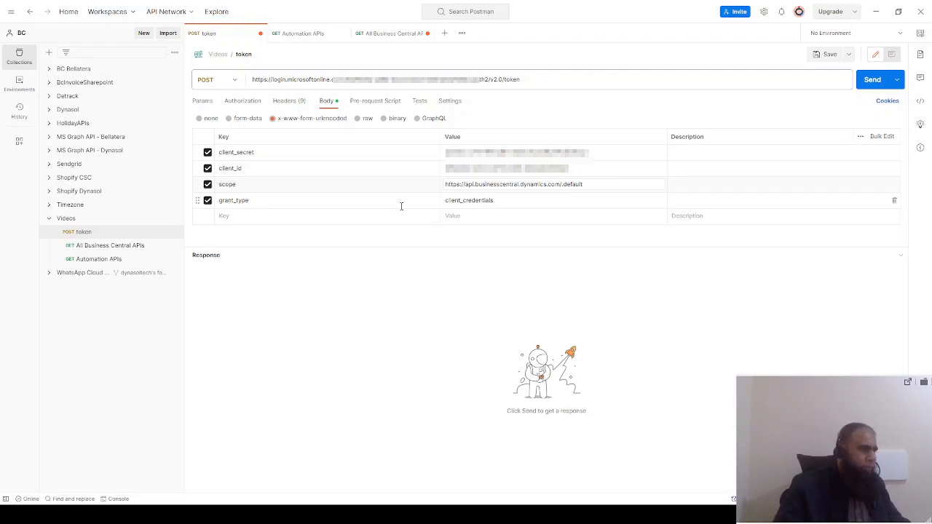
pyautogui.click(475, 202)
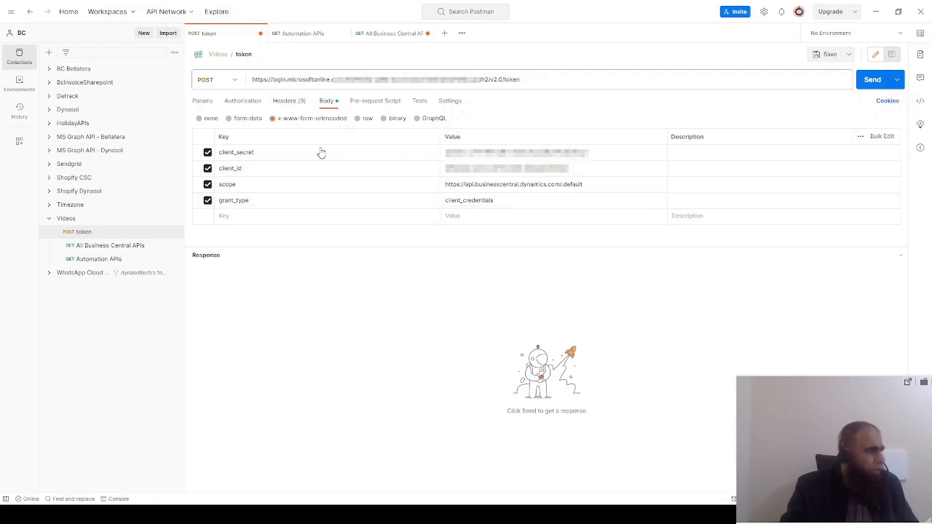
pyautogui.click(289, 100)
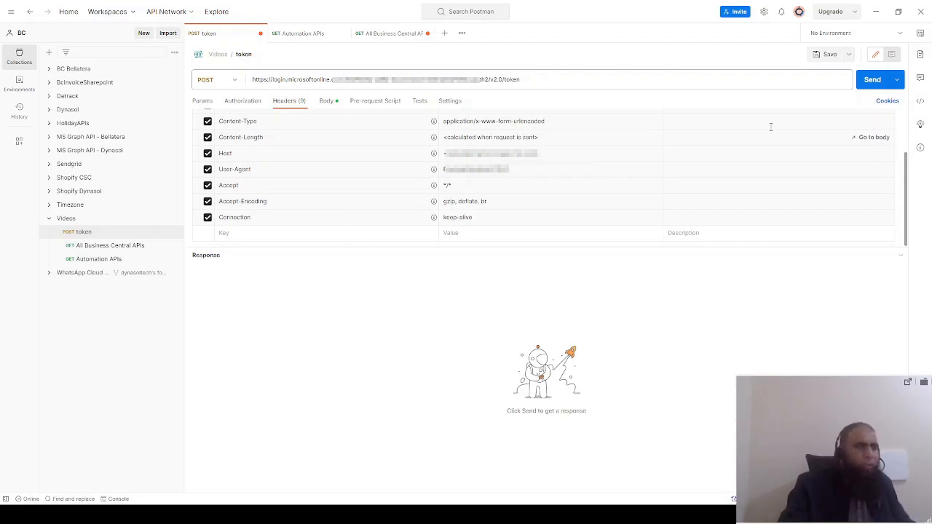
pyautogui.click(327, 100)
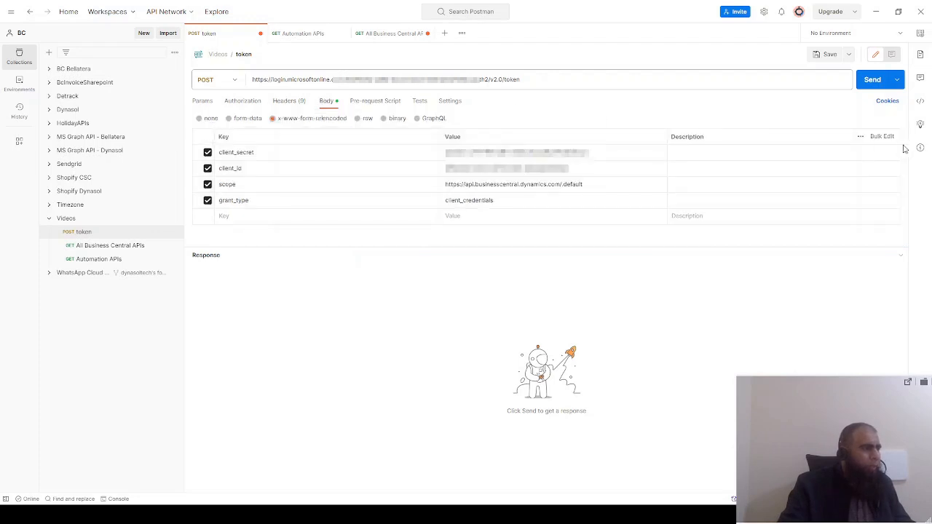
# Send the POST token request and copy the access_token value from its response
pyautogui.click(866, 81)
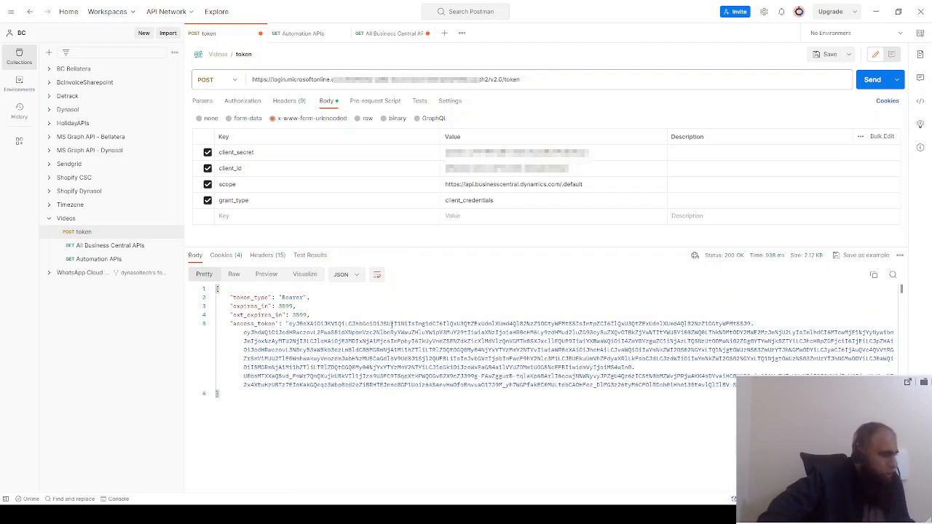
pyautogui.doubleClick(292, 297)
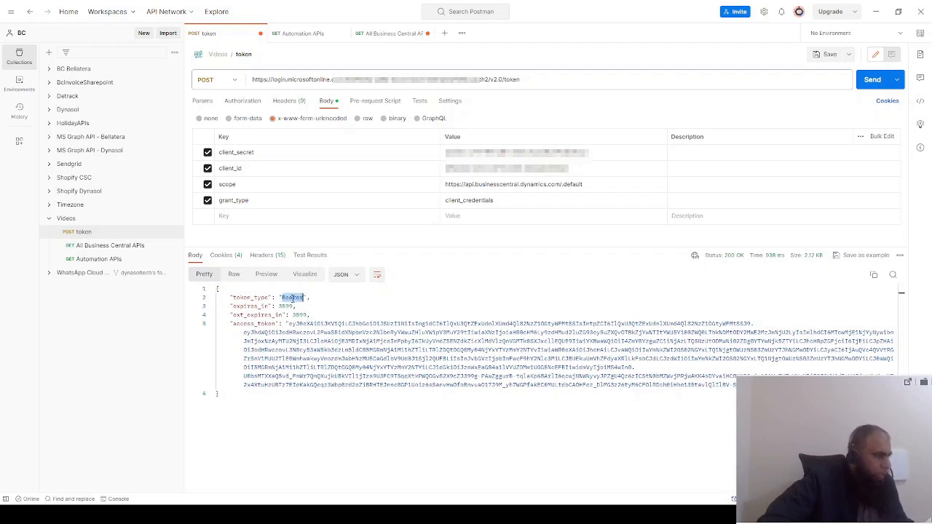
pyautogui.doubleClick(299, 315)
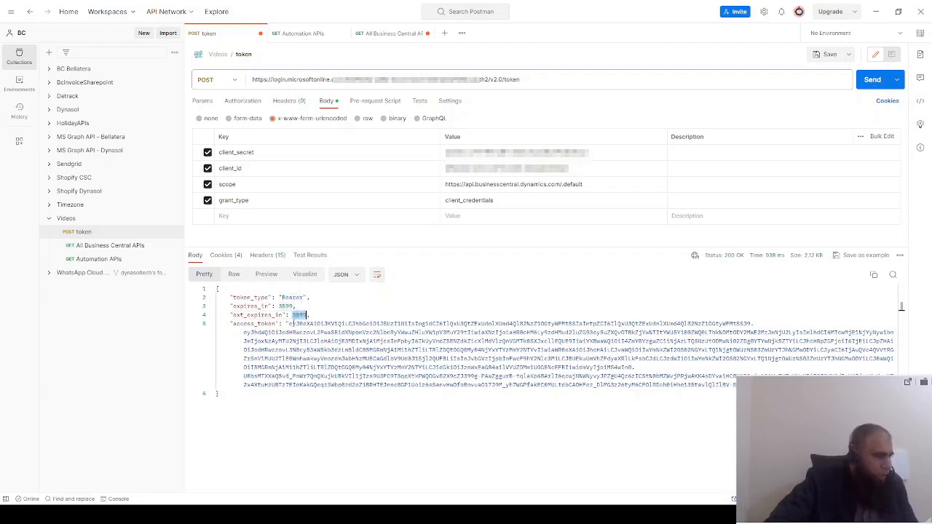
pyautogui.doubleClick(290, 323)
pyautogui.moveTo(290, 324); pyautogui.dragTo(735, 386)
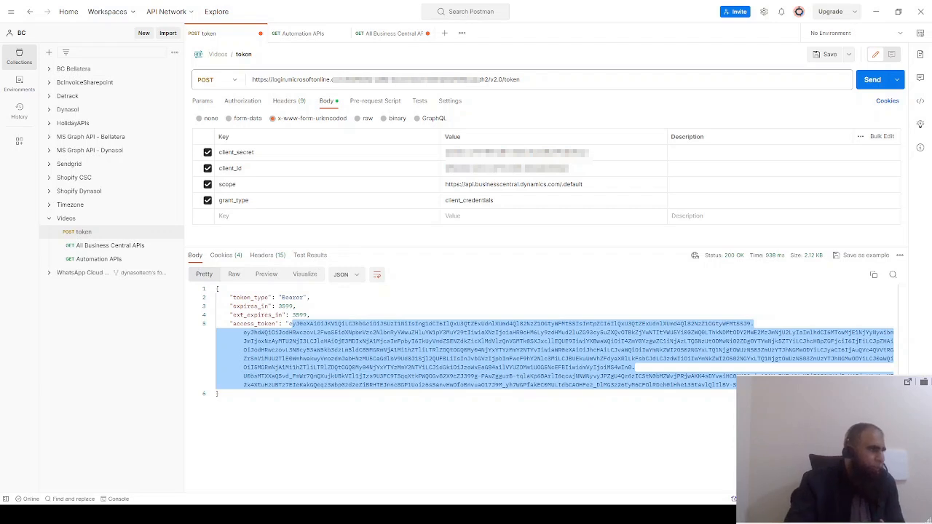
# In the All Business Central APIs request, remove "companies" from the URL so it ends at sandbox/api/v2.0/
pyautogui.click(374, 34)
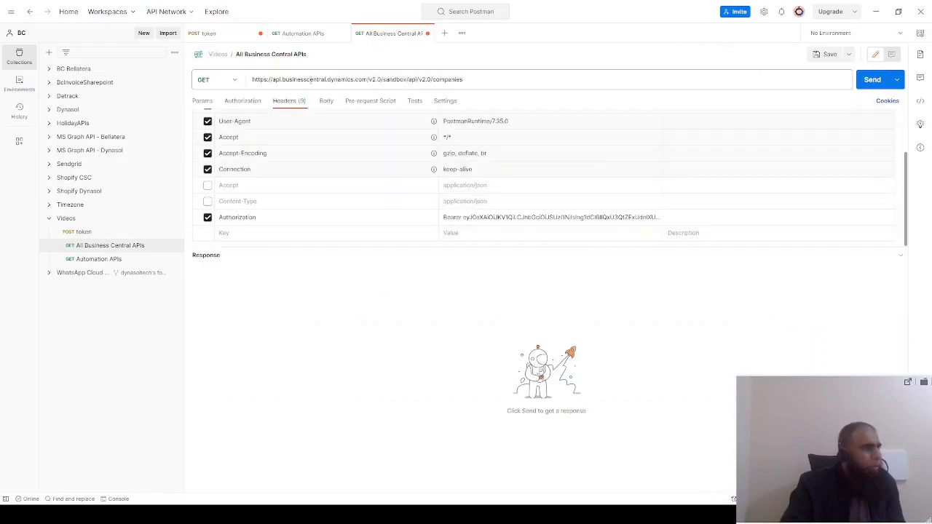
pyautogui.click(310, 80)
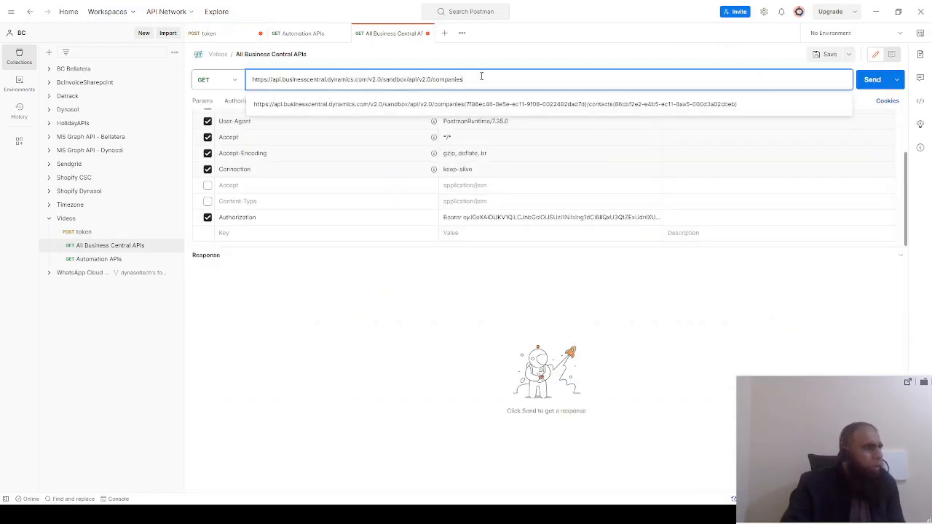
pyautogui.moveTo(480, 76); pyautogui.dragTo(248, 82)
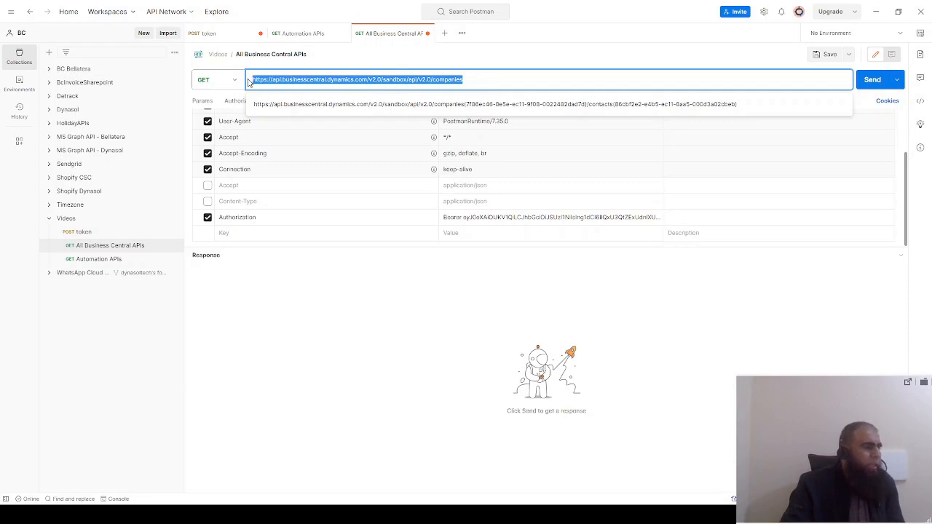
pyautogui.click(329, 80)
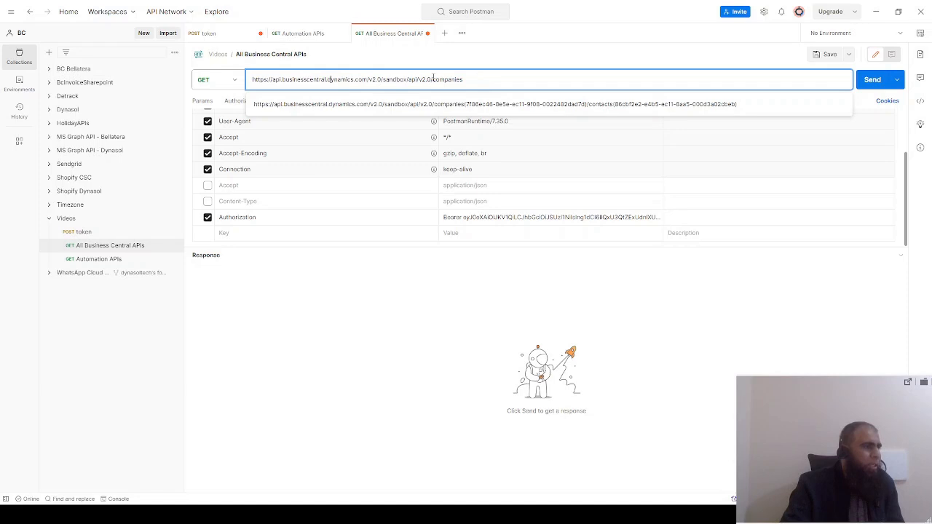
pyautogui.moveTo(434, 78); pyautogui.dragTo(485, 81)
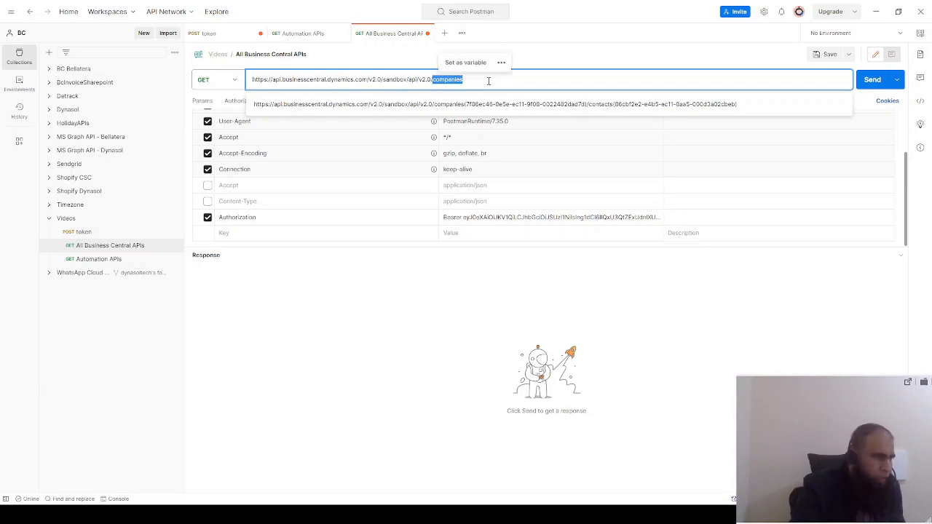
pyautogui.press('BackSpace')
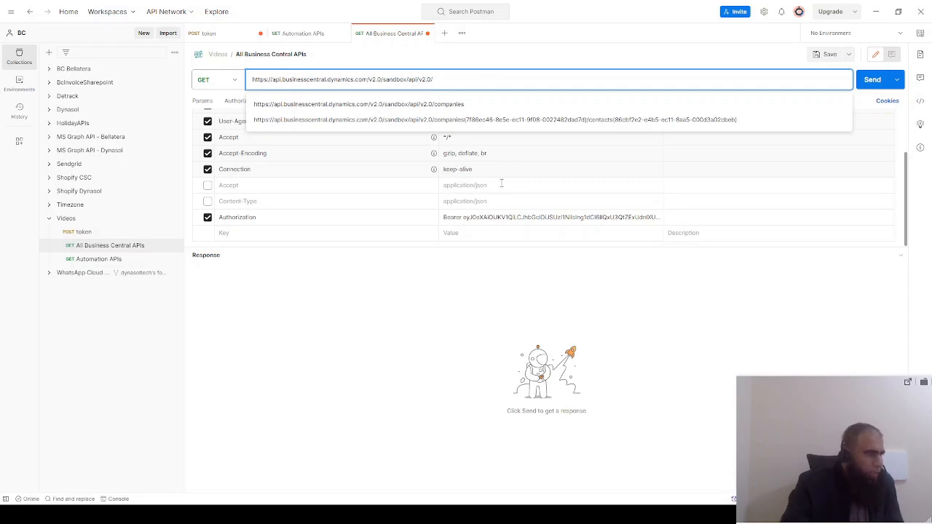
pyautogui.click(381, 223)
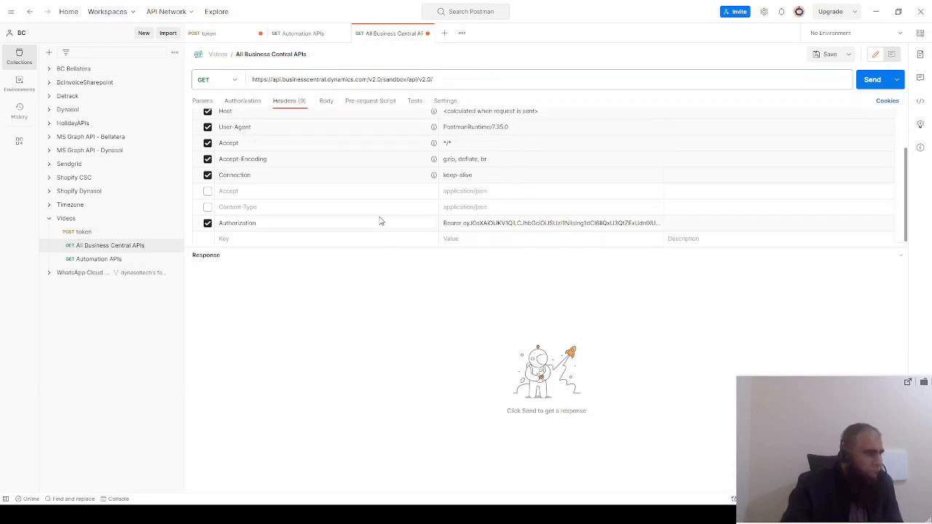
# Replace the Authorization header's value with "Bearer", a space and the copied access token
pyautogui.doubleClick(247, 224)
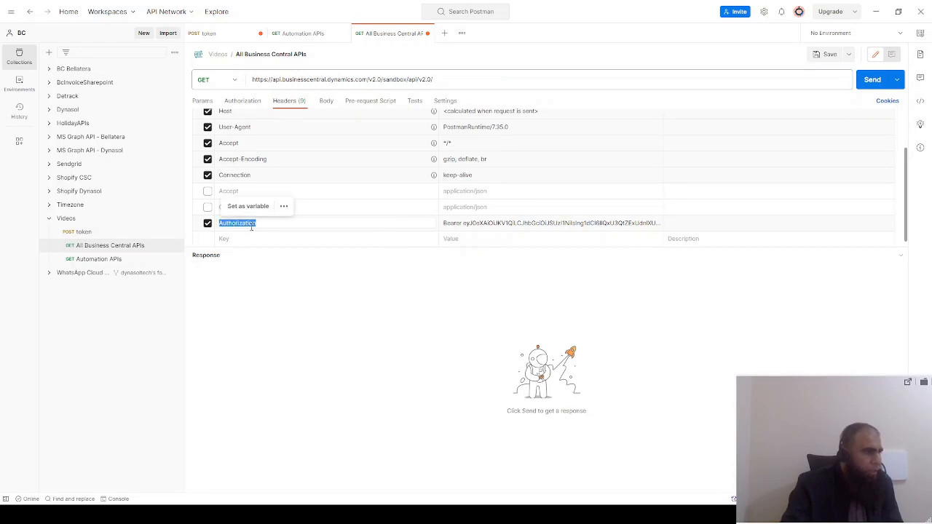
pyautogui.doubleClick(452, 223)
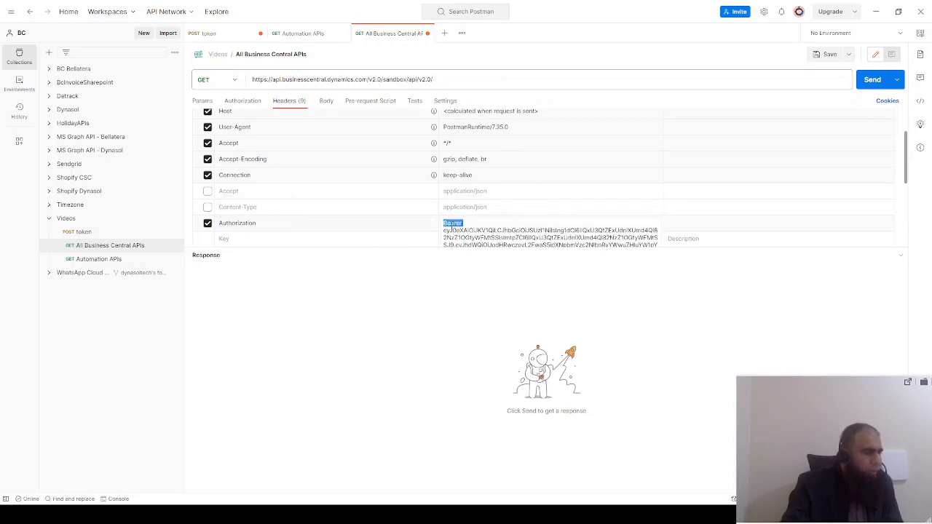
pyautogui.click(446, 230)
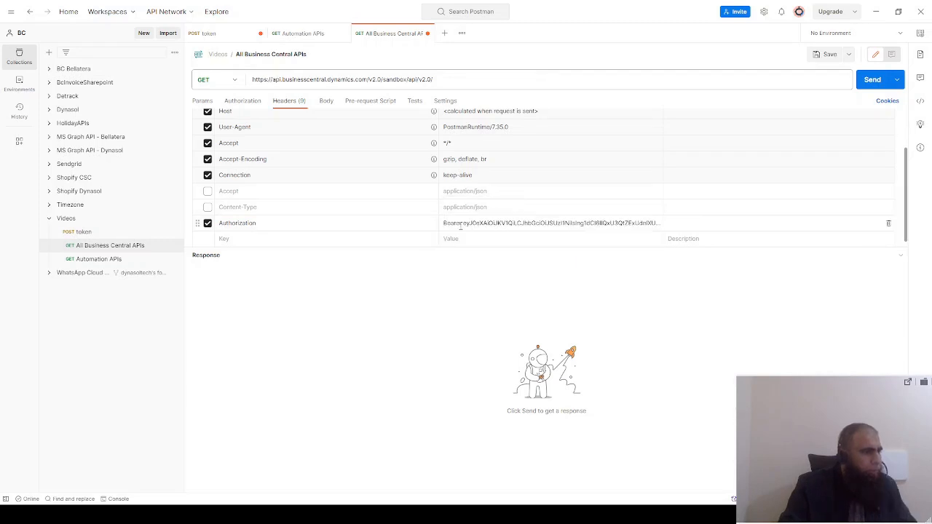
pyautogui.click(466, 225)
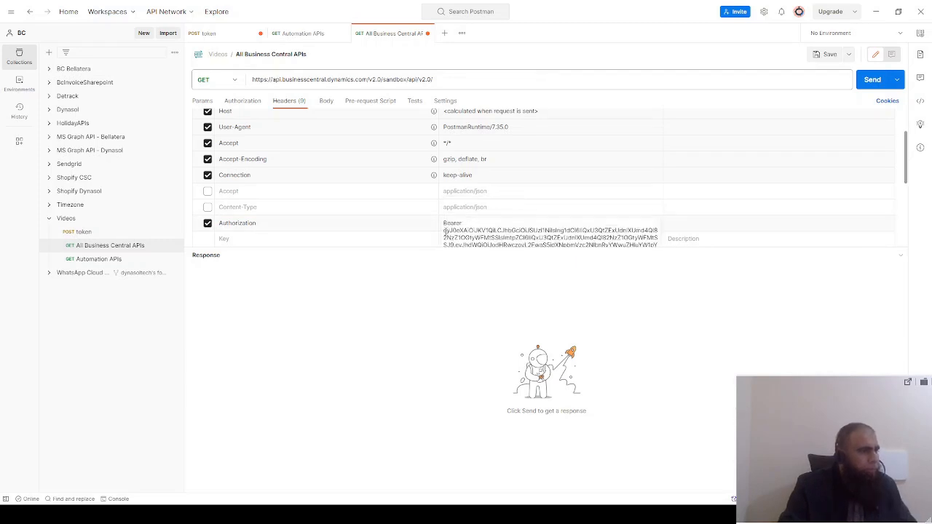
pyautogui.click(446, 231)
pyautogui.click(446, 225)
pyautogui.hotkey('ctrl', 'a')
pyautogui.press('BackSpace')
pyautogui.write('Bearer')
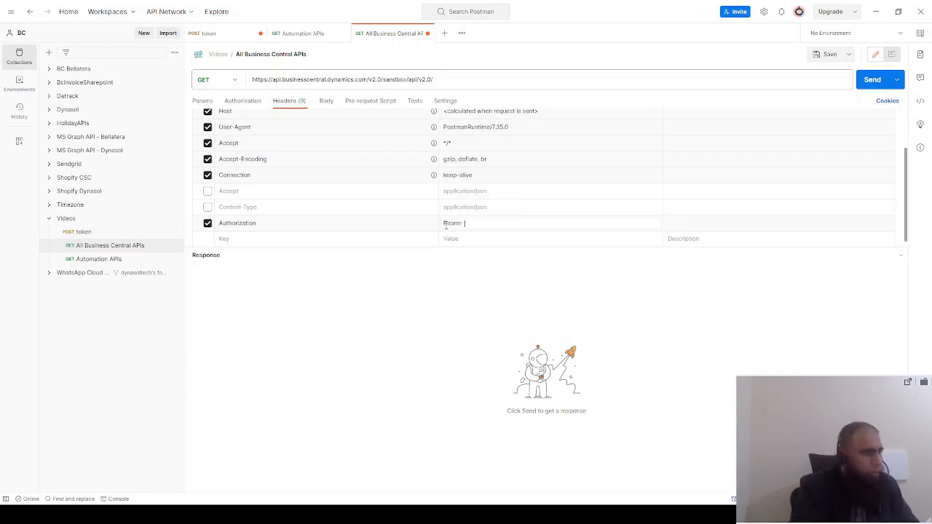
pyautogui.hotkey('ctrl', 'v')
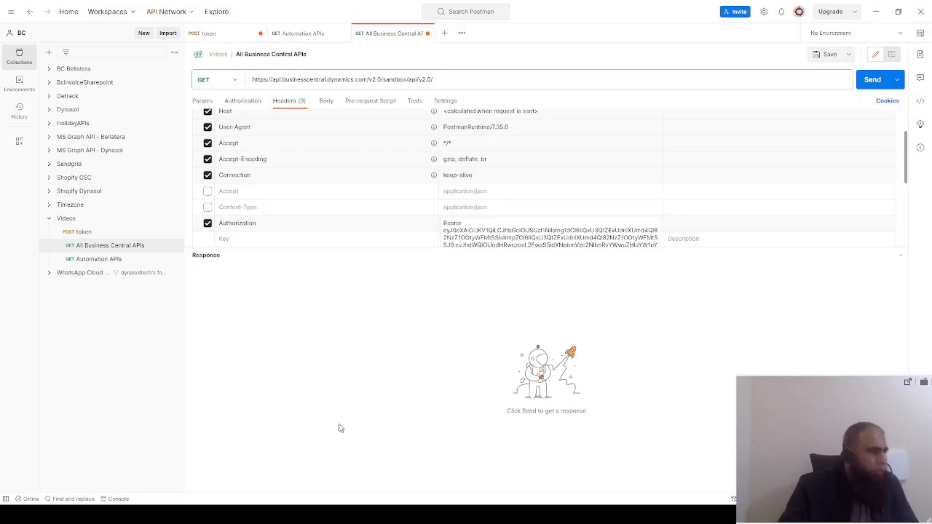
pyautogui.click(342, 429)
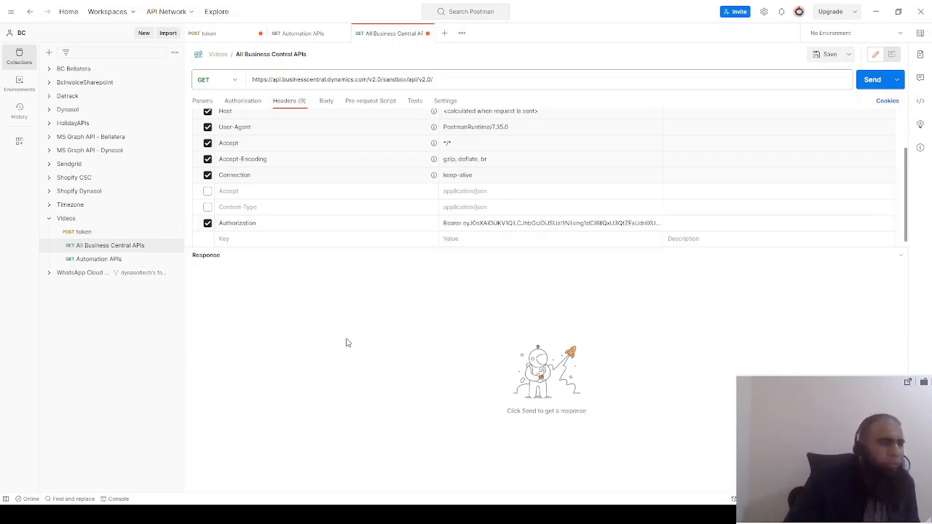
# Send the All Business Central APIs GET request and look through the entity sets in the response
pyautogui.click(872, 82)
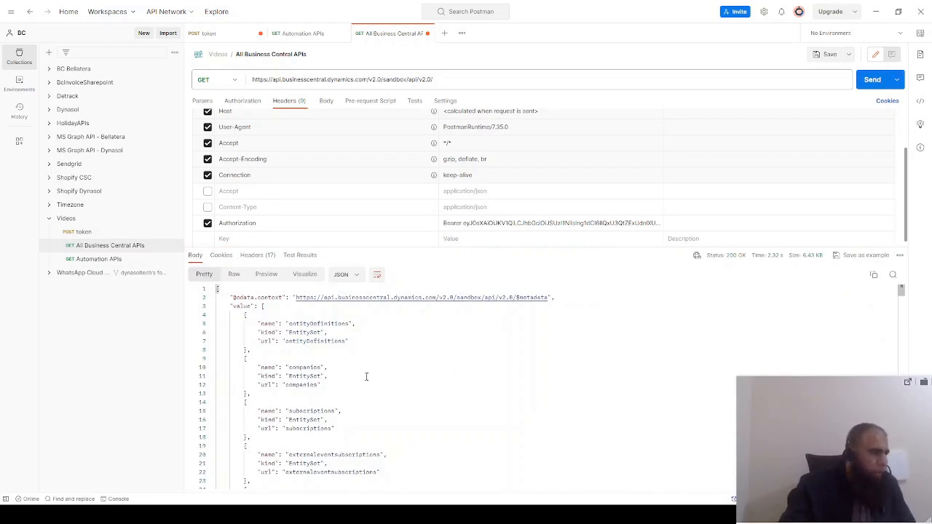
pyautogui.scroll(-1, 366, 372)
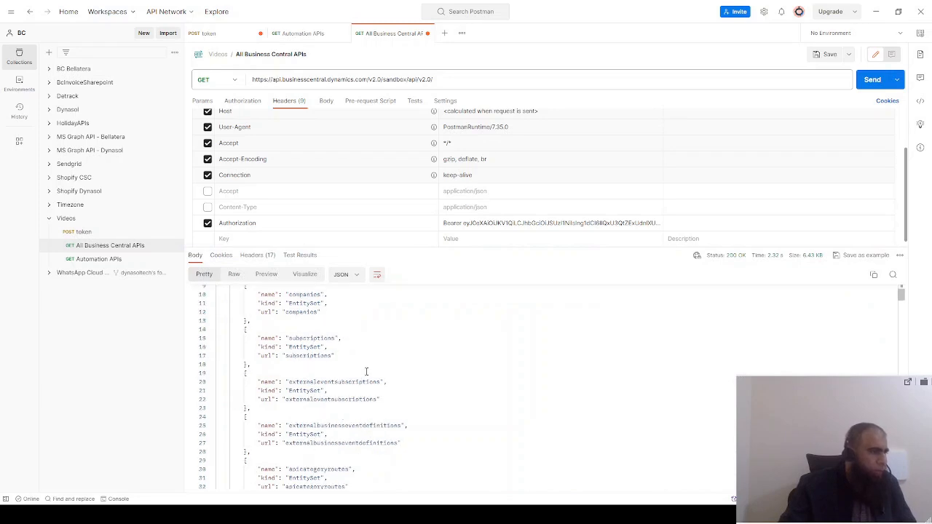
pyautogui.scroll(-4, 367, 371)
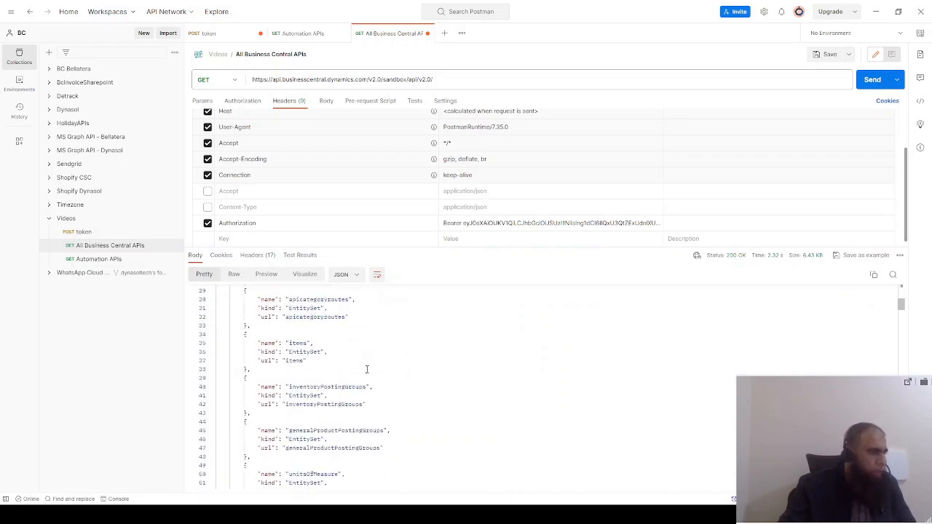
pyautogui.scroll(-4, 367, 368)
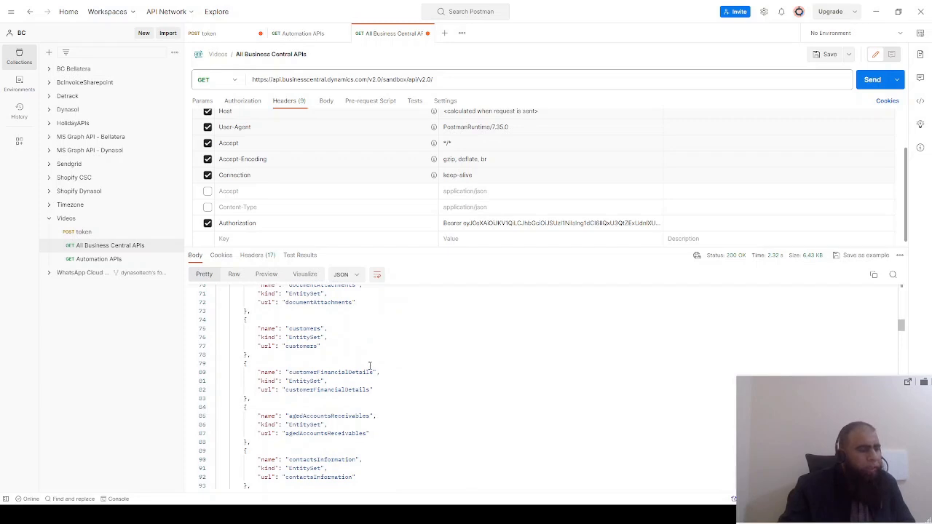
pyautogui.scroll(-2, 370, 365)
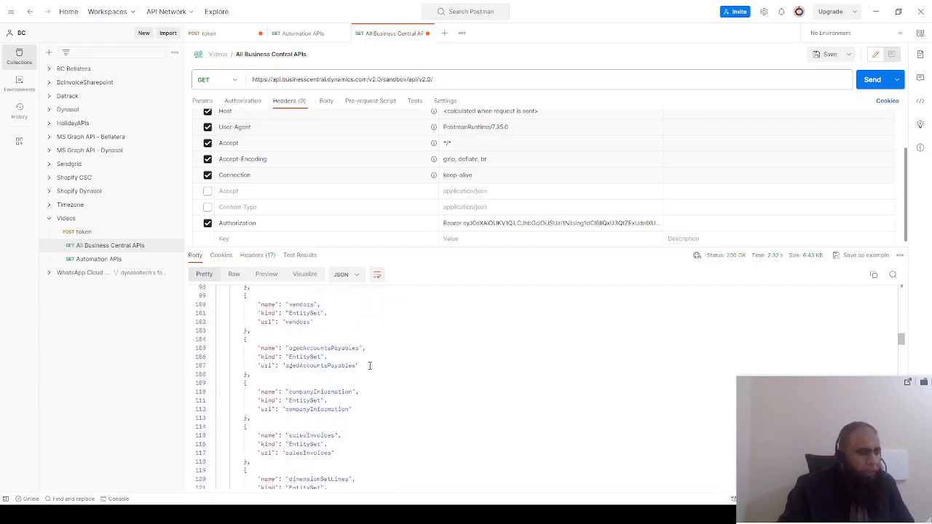
pyautogui.scroll(5, 370, 366)
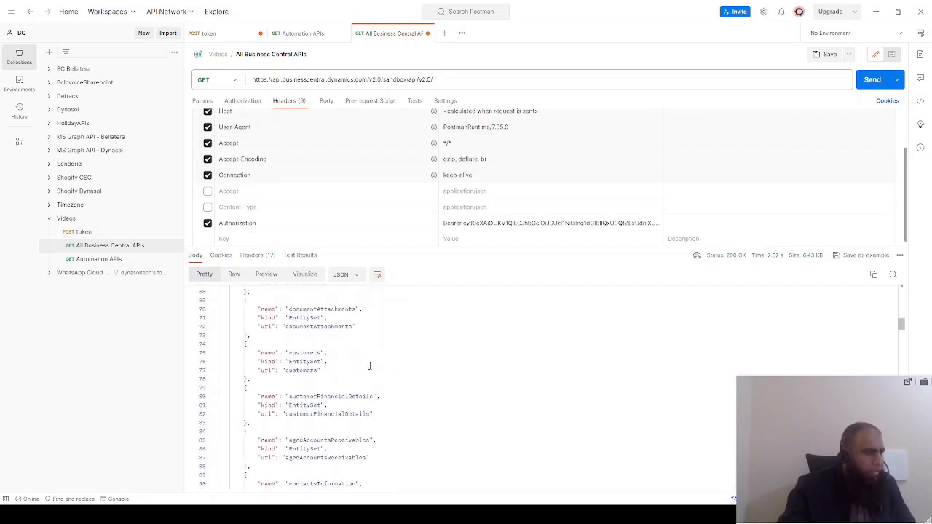
pyautogui.scroll(3, 370, 365)
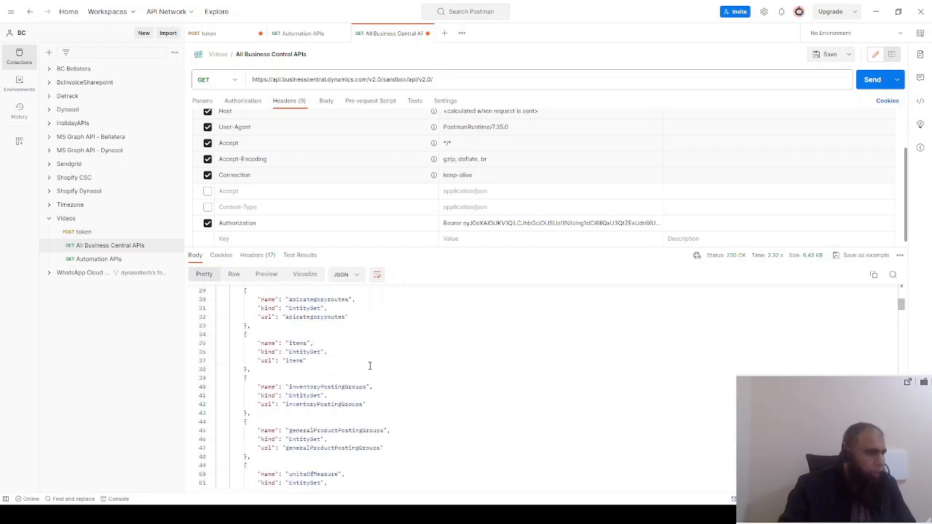
pyautogui.scroll(3, 370, 365)
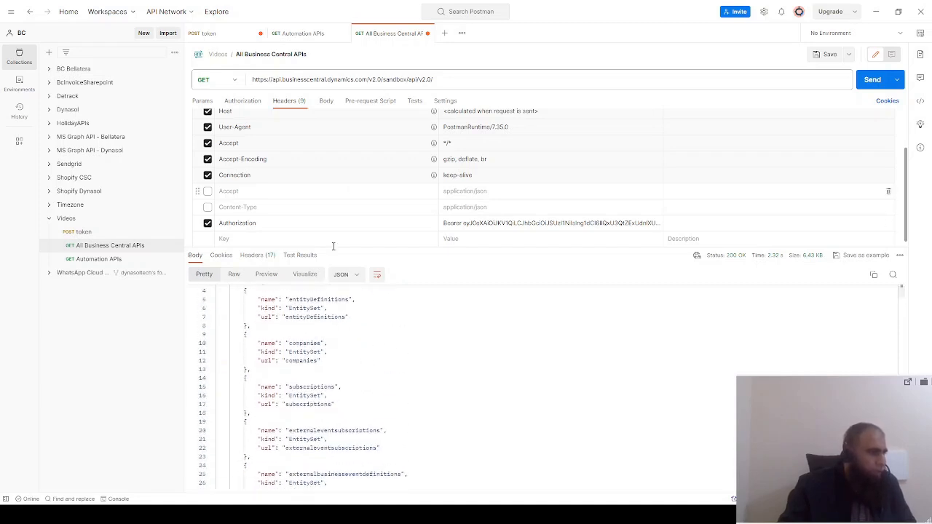
# Copy the entity set name "companies" from the response and append it to the request URL after sandbox/api/v2.0/
pyautogui.doubleClick(393, 80)
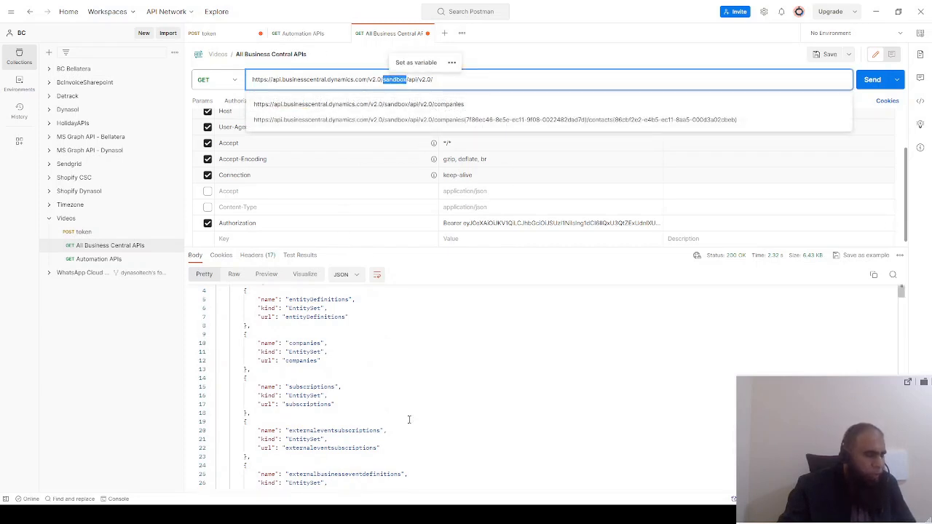
pyautogui.doubleClick(304, 343)
pyautogui.hotkey('ctrl', 'c')
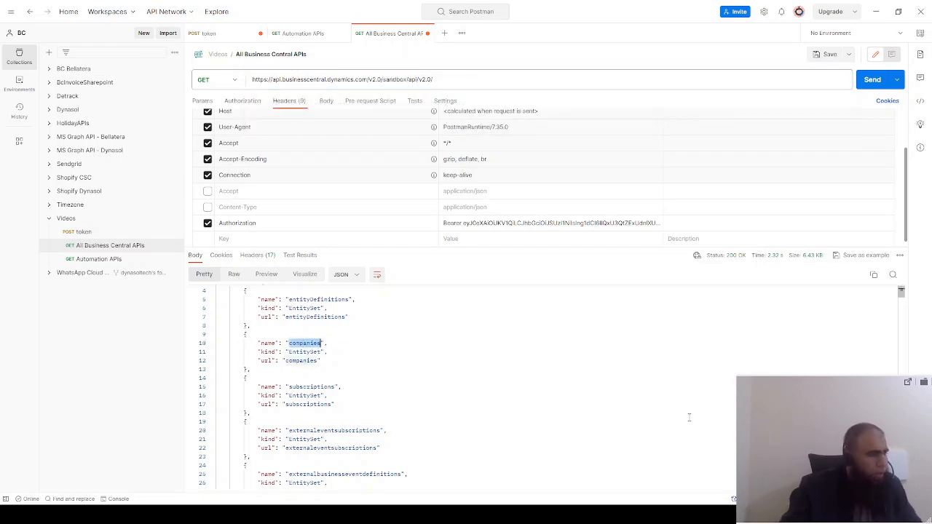
pyautogui.click(452, 78)
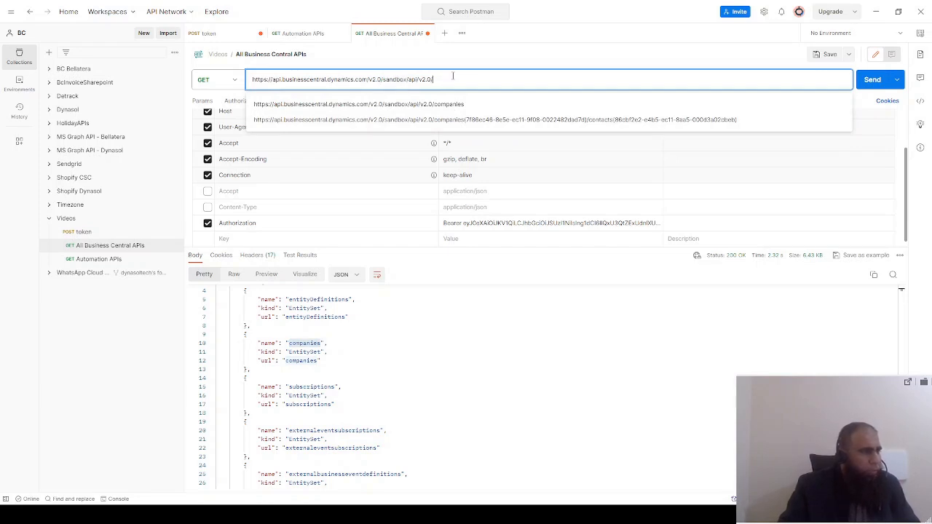
pyautogui.hotkey('ctrl', 'v')
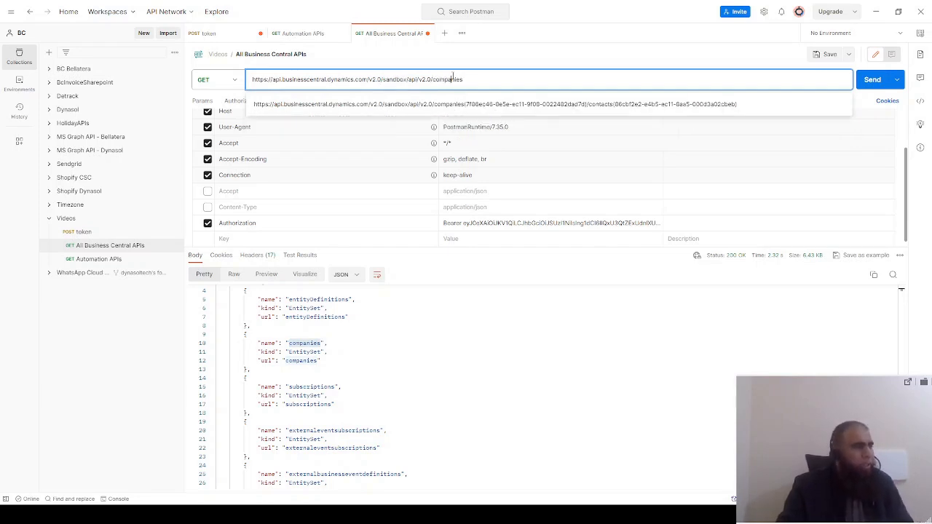
pyautogui.doubleClick(452, 77)
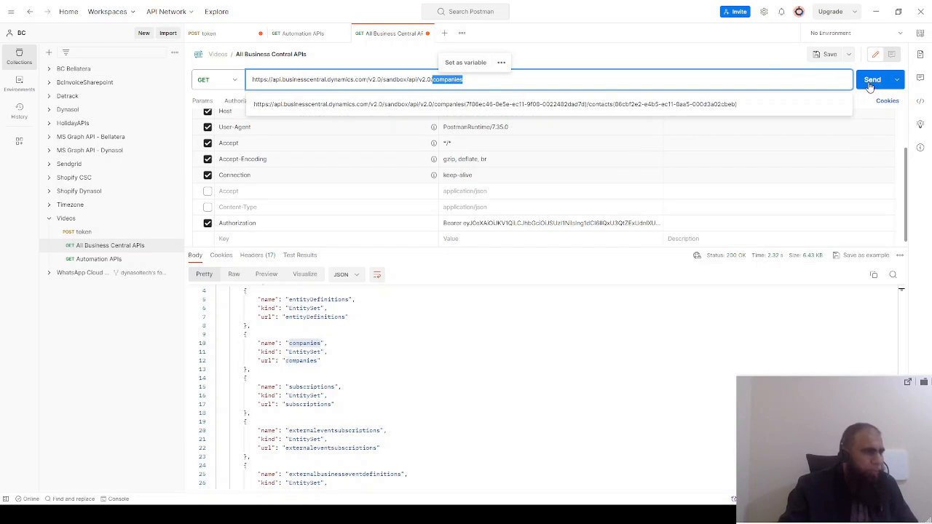
pyautogui.click(713, 397)
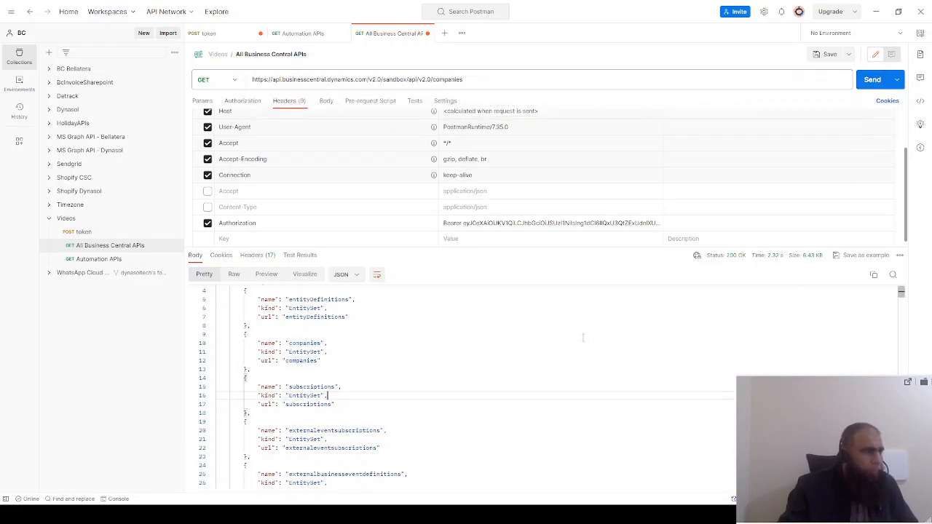
# Send the companies GET request and look through the company records in the response
pyautogui.click(872, 80)
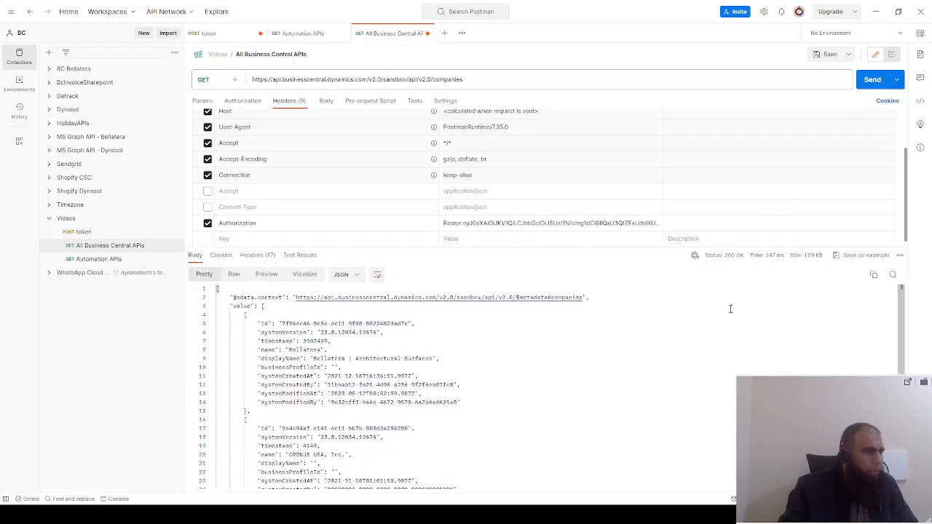
pyautogui.scroll(-5, 323, 339)
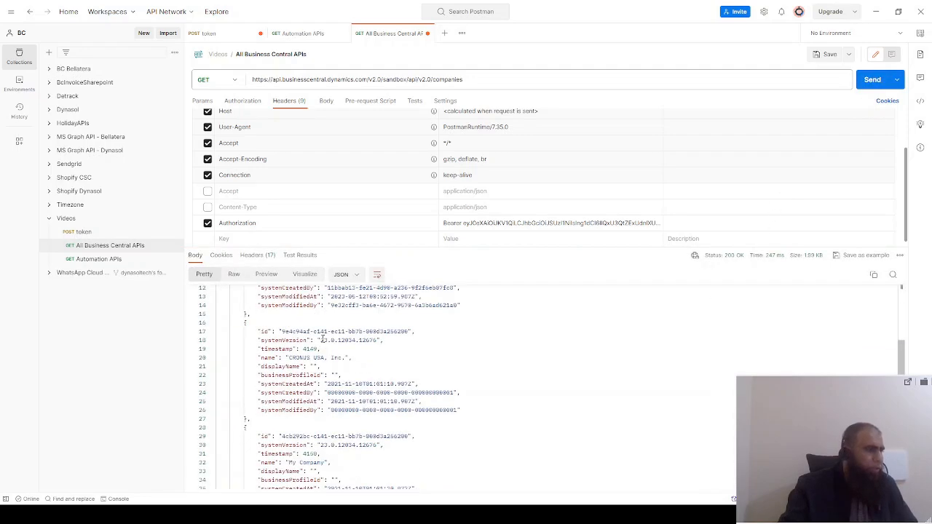
pyautogui.scroll(10, 327, 339)
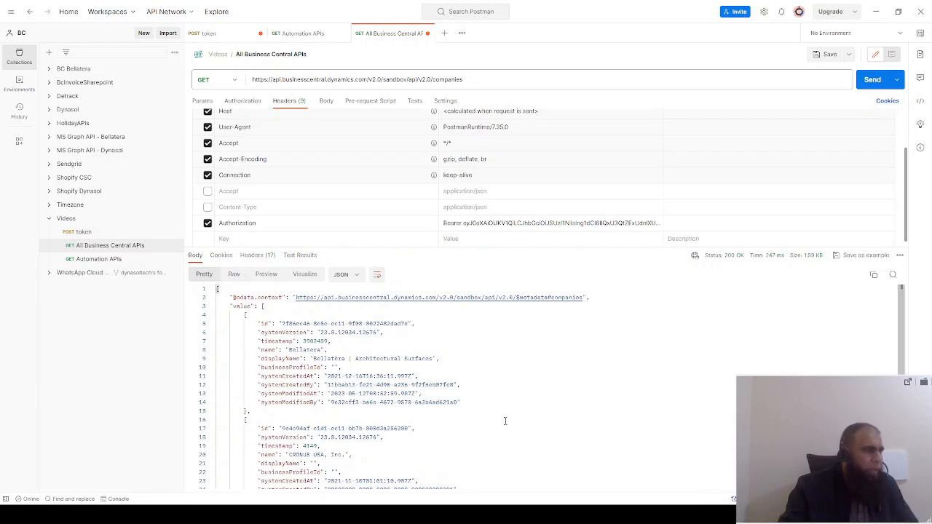
pyautogui.scroll(-3, 504, 419)
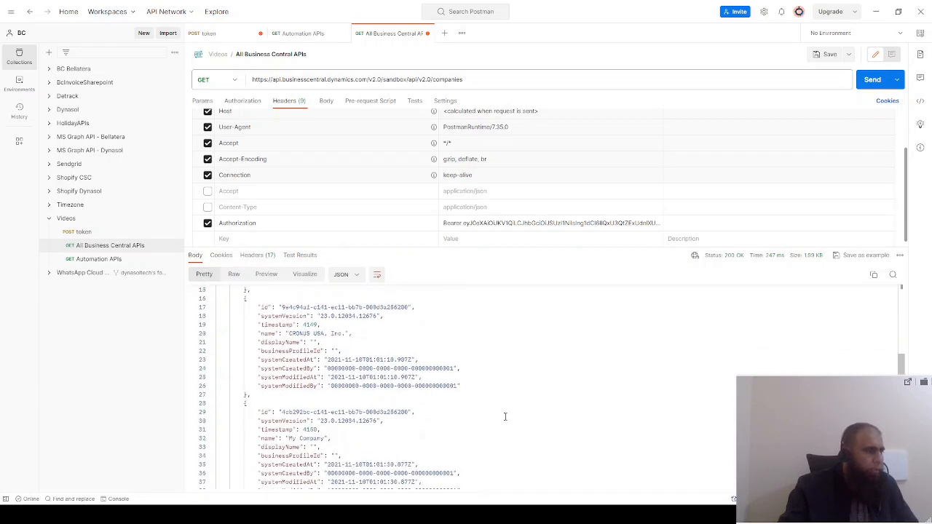
# Copy the id of "My Company" from the response and add it in parentheses directly after "companies" in the request URL
pyautogui.doubleClick(488, 81)
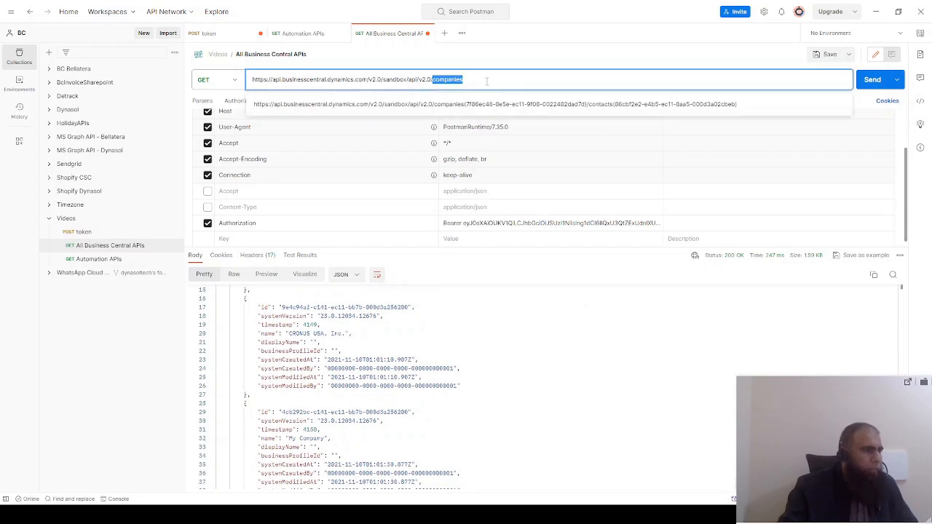
pyautogui.click(514, 77)
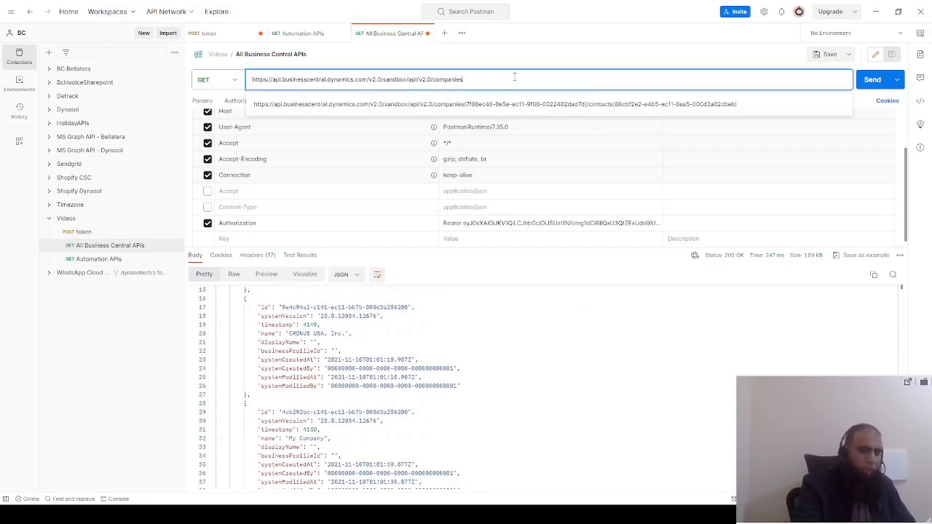
pyautogui.write('(')
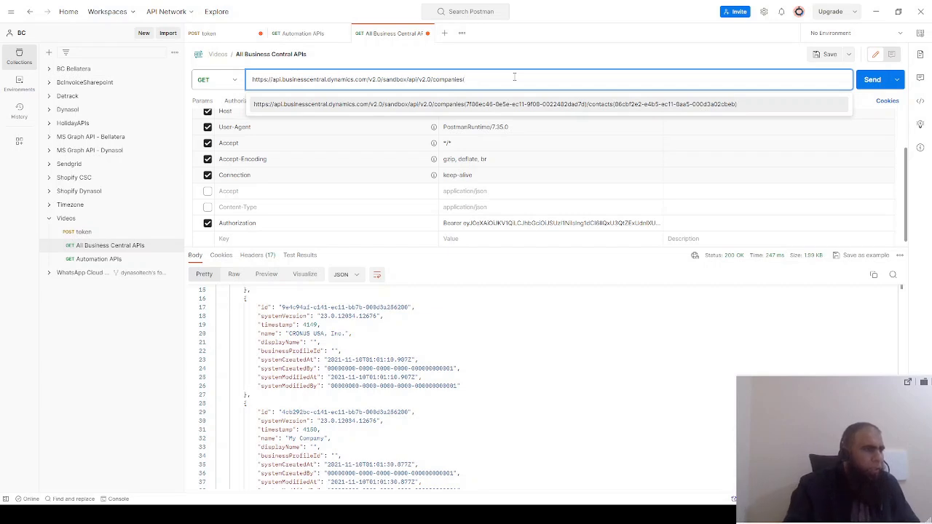
pyautogui.click(464, 402)
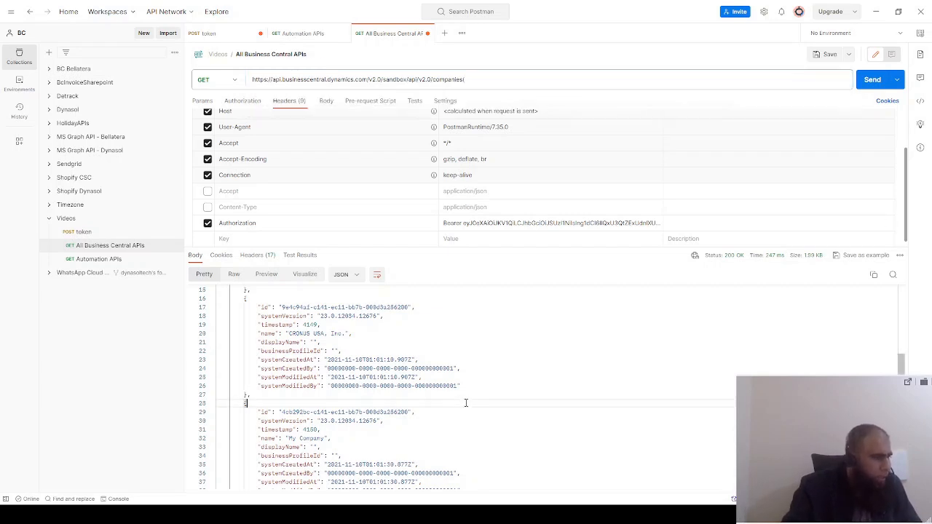
pyautogui.doubleClick(284, 412)
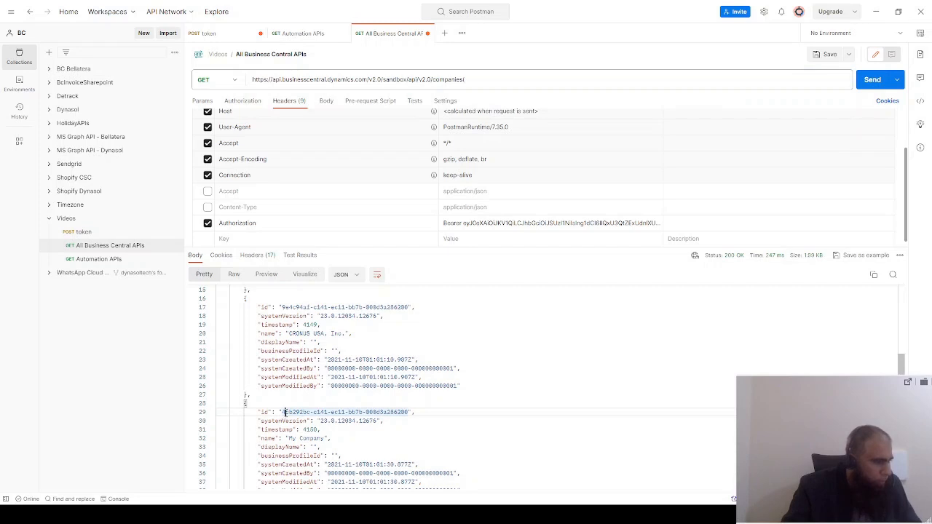
pyautogui.keyDown('shift'); pyautogui.click(408, 412); pyautogui.keyUp('shift')
pyautogui.hotkey('ctrl', 'c')
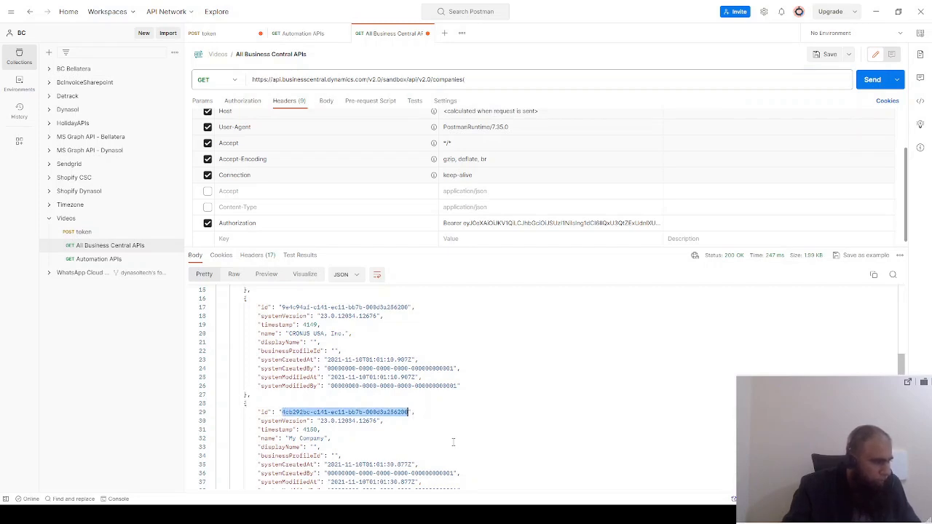
pyautogui.click(482, 79)
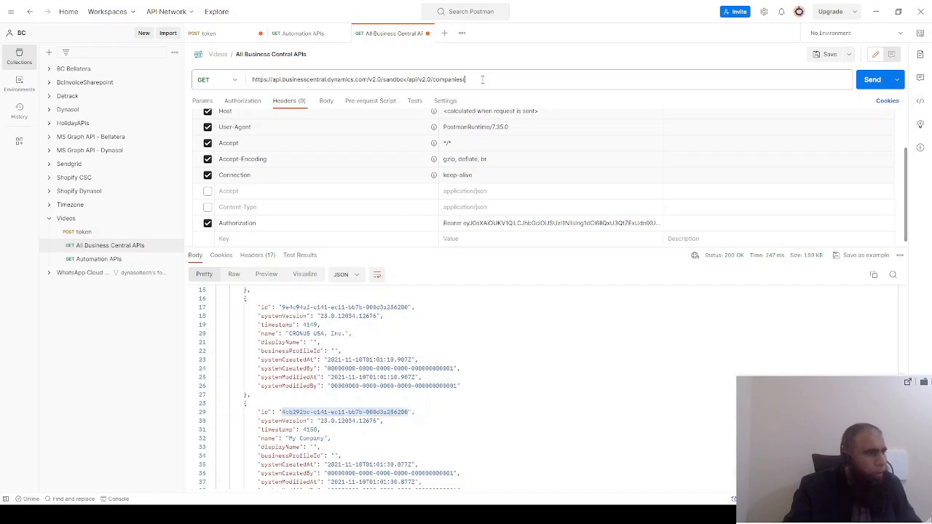
pyautogui.hotkey('ctrl', 'v')
pyautogui.write(')')
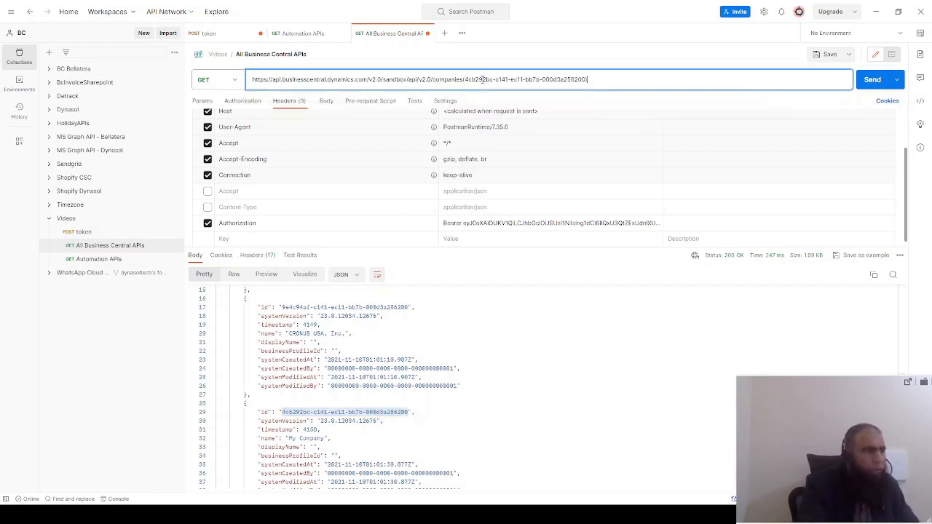
# Send the GET request for the single company and select the entire JSON response body
pyautogui.click(867, 80)
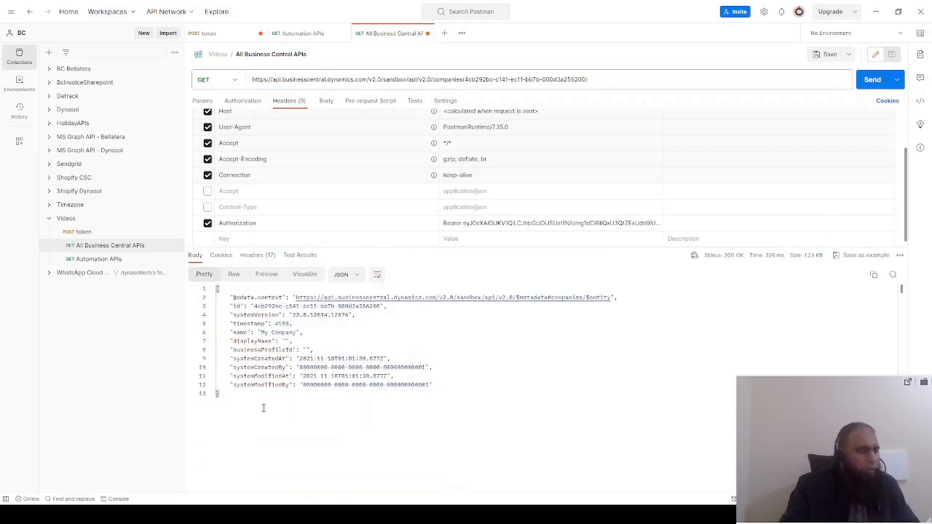
pyautogui.moveTo(263, 408); pyautogui.dragTo(216, 290)
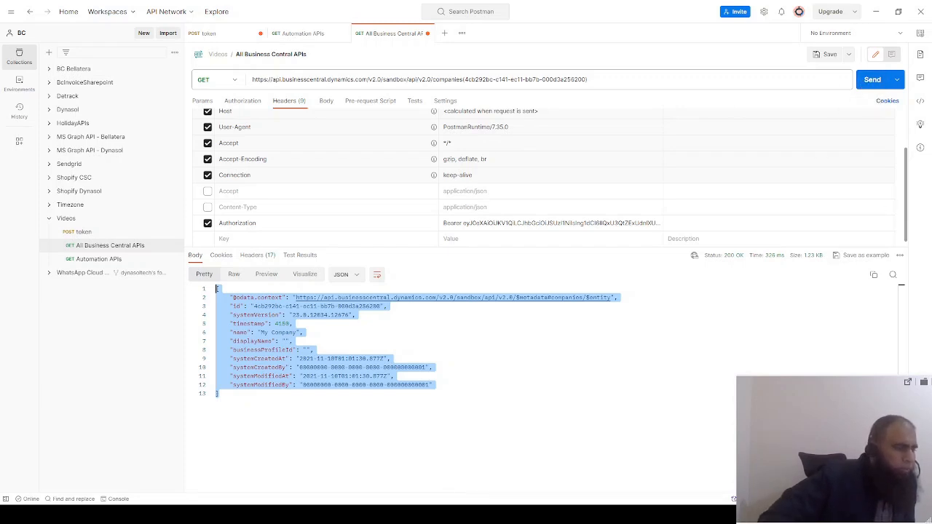
pyautogui.hotkey('alt', 'Tab')
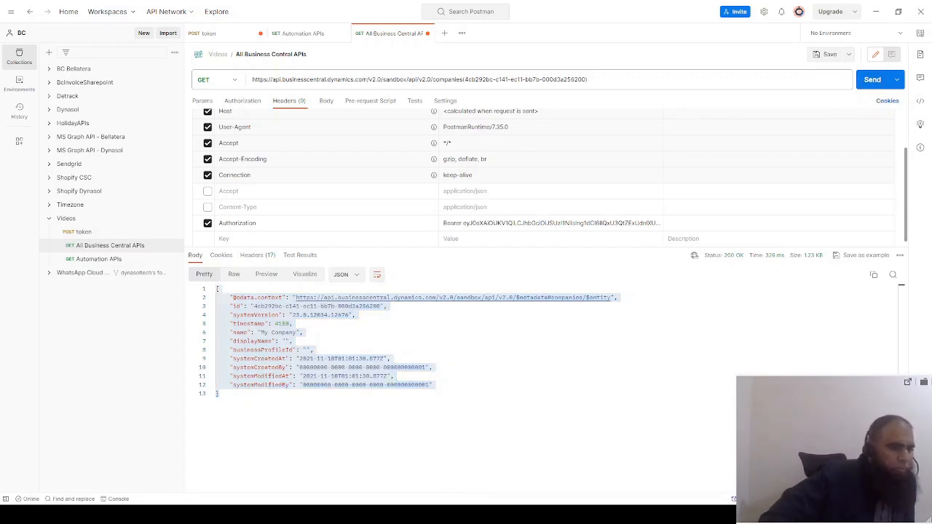